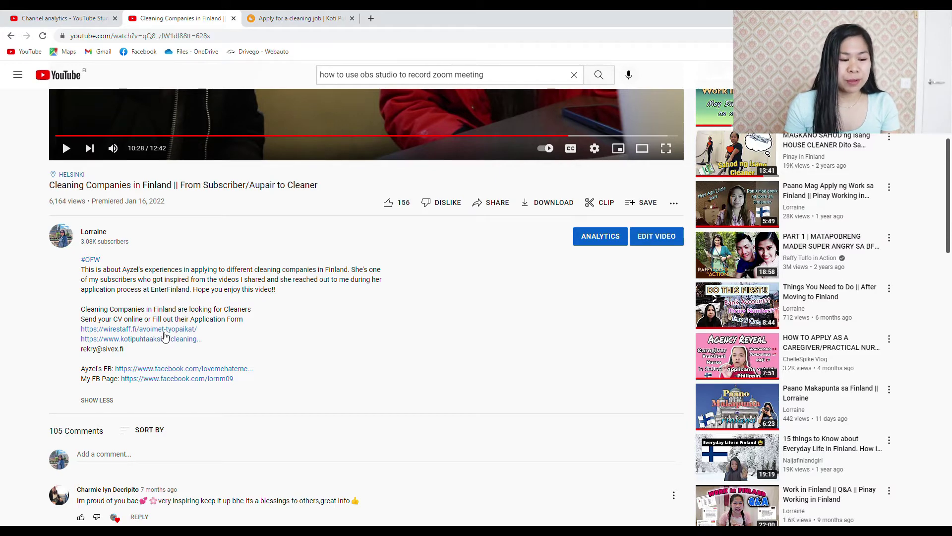
Open the WireStaff open jobs page and dismiss the cookie notice
click(164, 337)
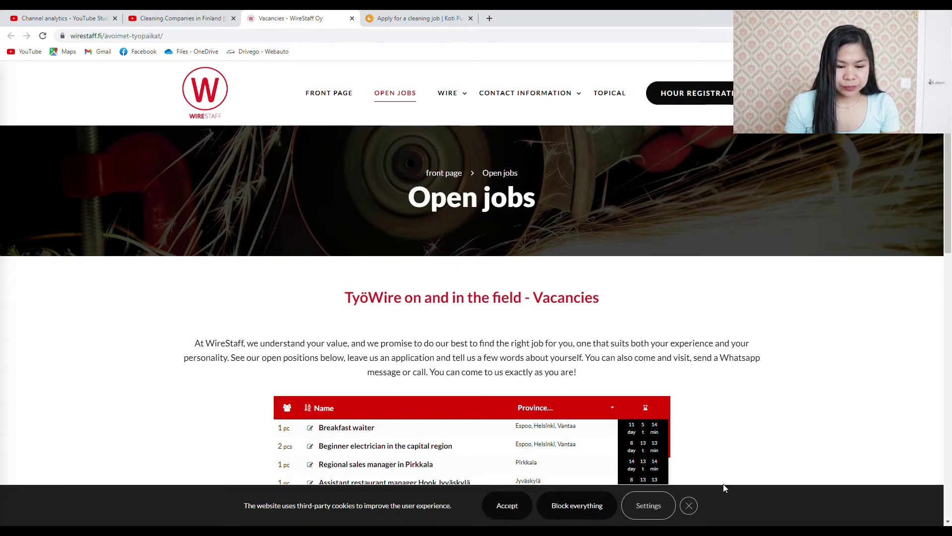
click(690, 505)
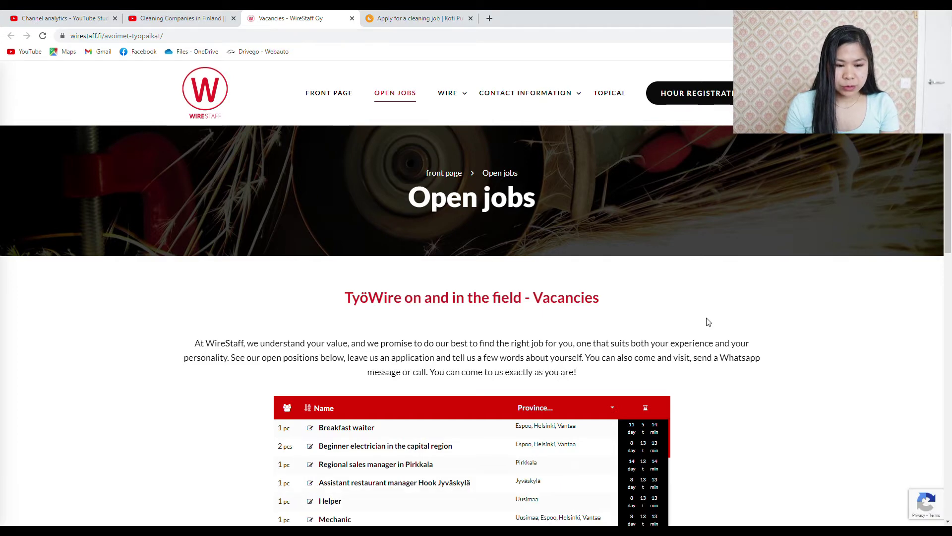
scroll(629, 321, down, 4)
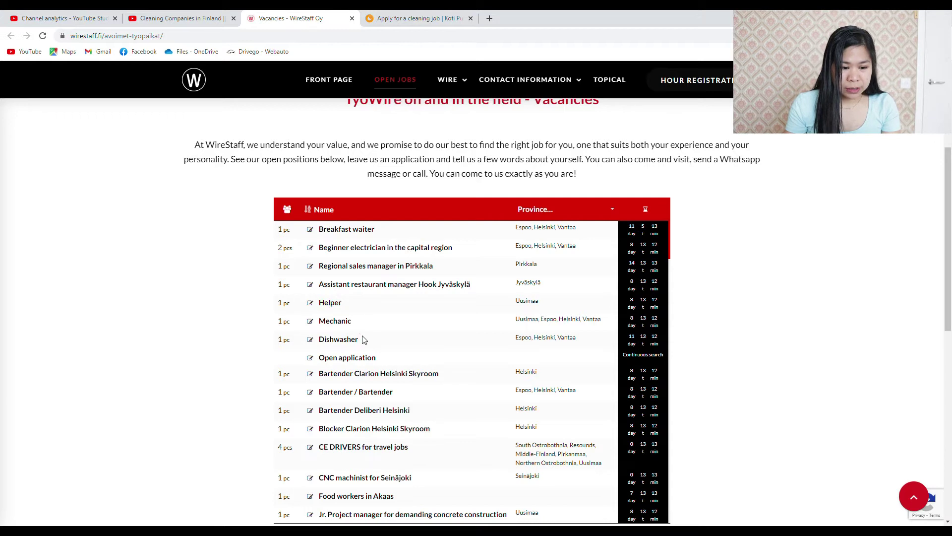
Open the Open application posting from the vacancies table and start applying
click(345, 342)
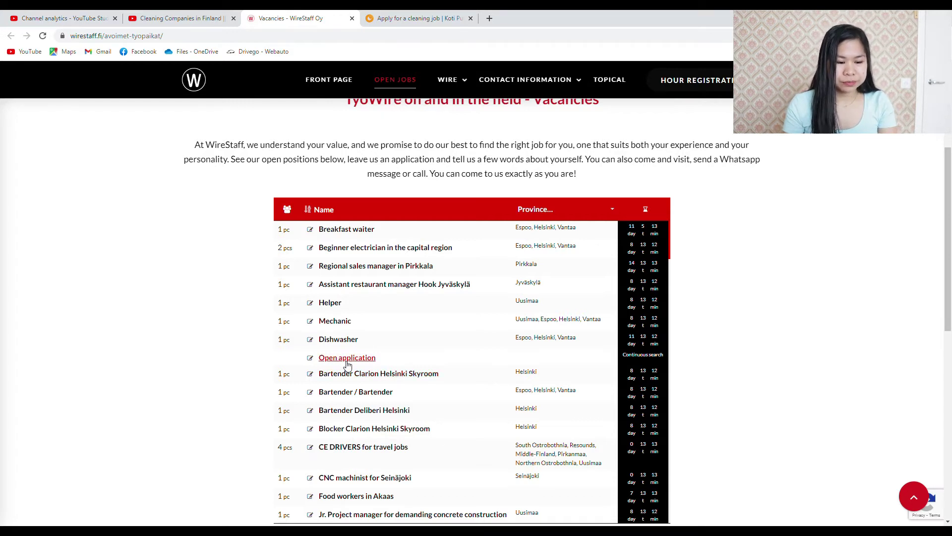
click(348, 363)
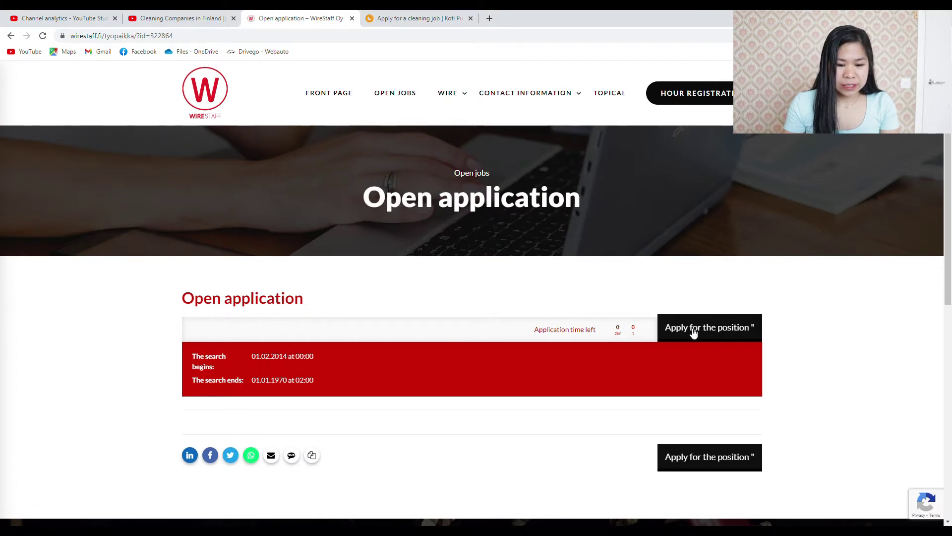
click(703, 463)
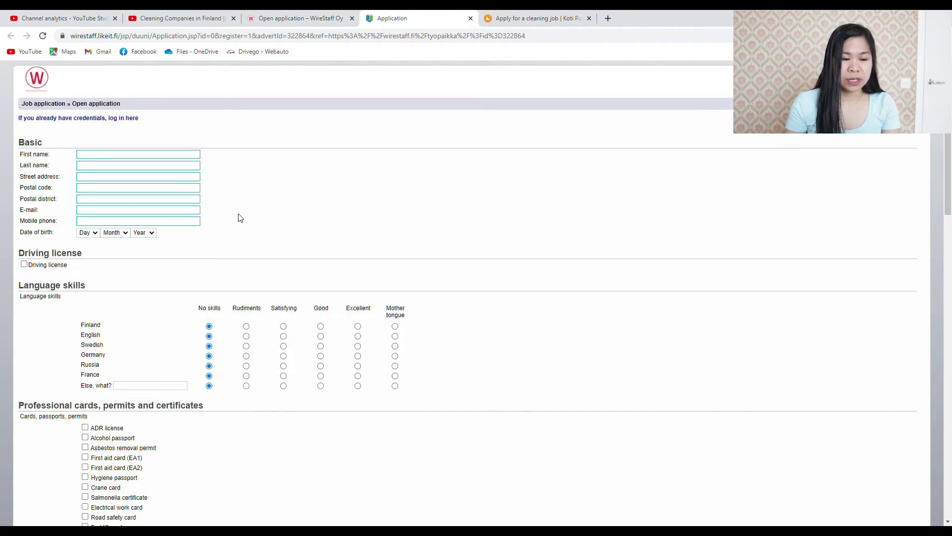
Enter the applicant's first name, last name and street address
click(121, 158)
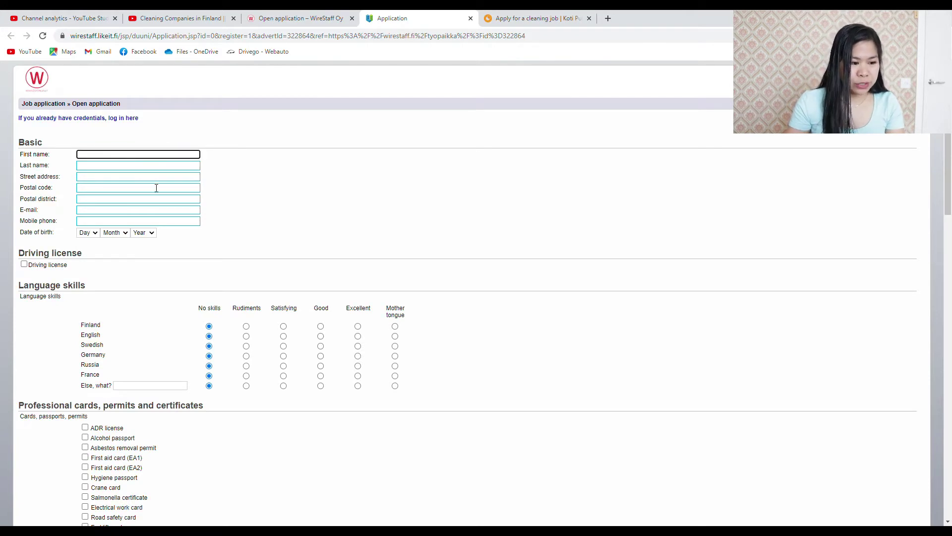
text(Jane)
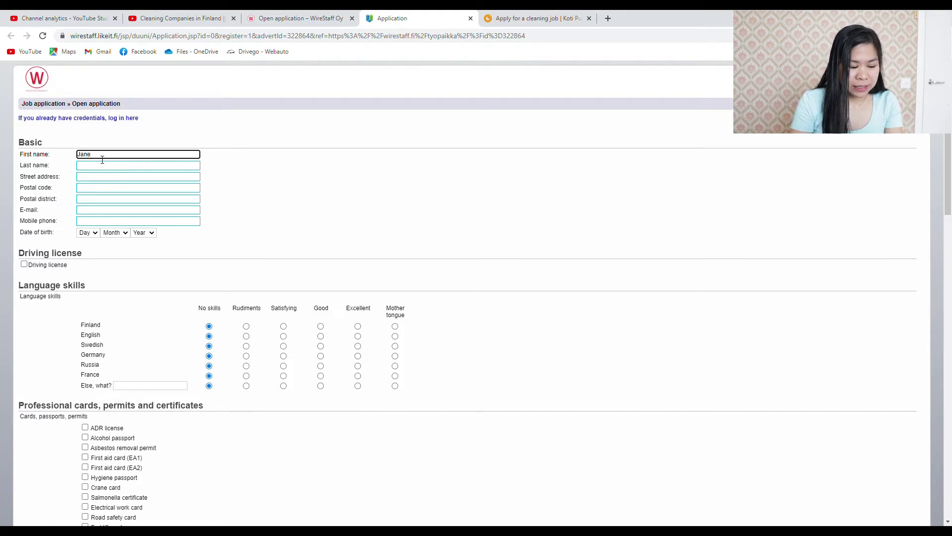
key(Tab)
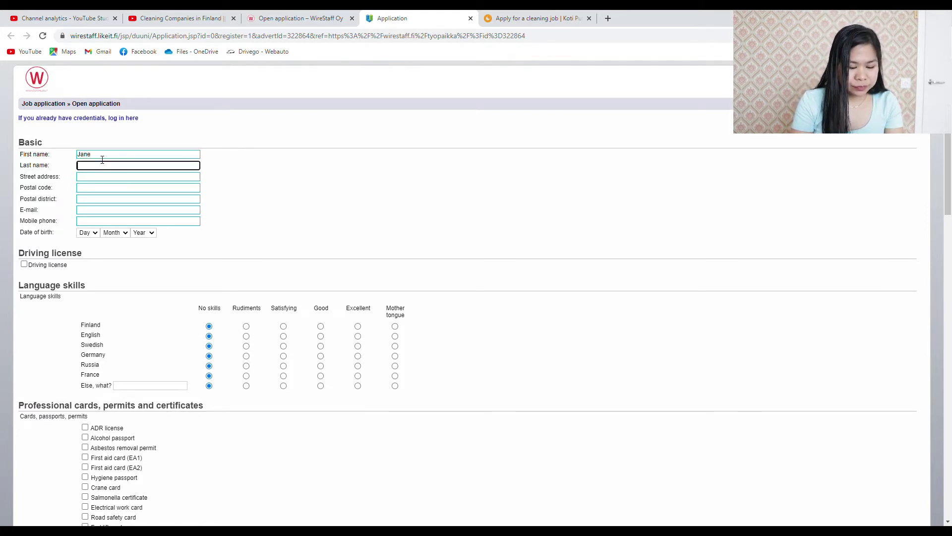
text(Doe)
key(Tab)
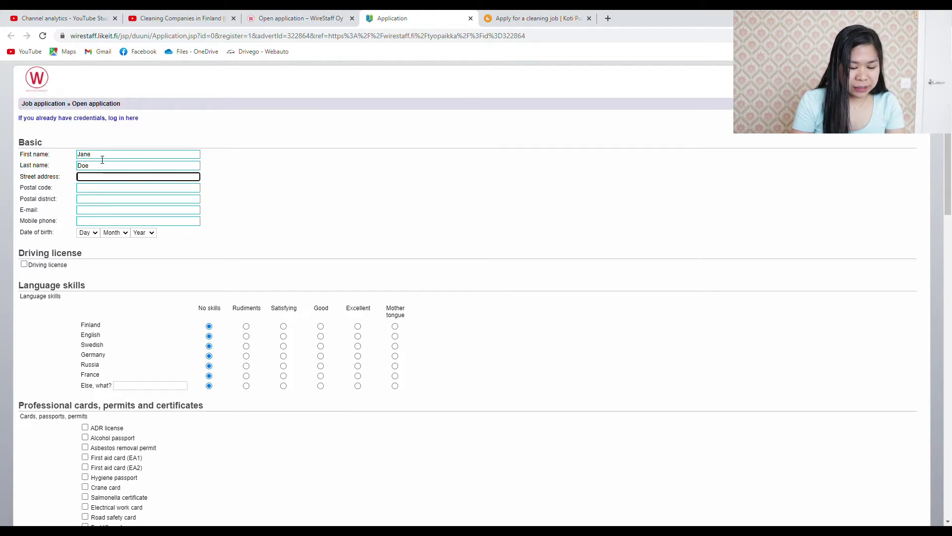
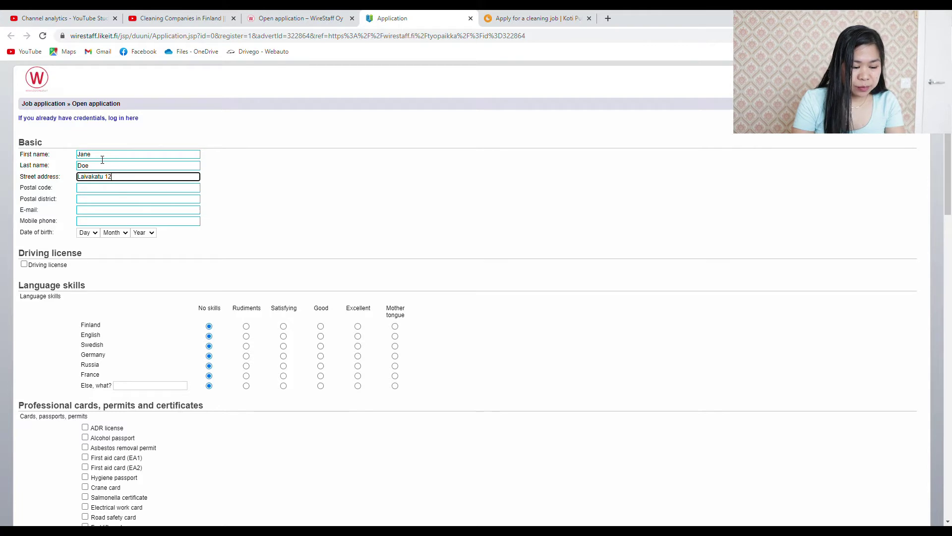
Fill in the postal code, postal district, the applicant's e-mail and mobile phone number
key(Tab)
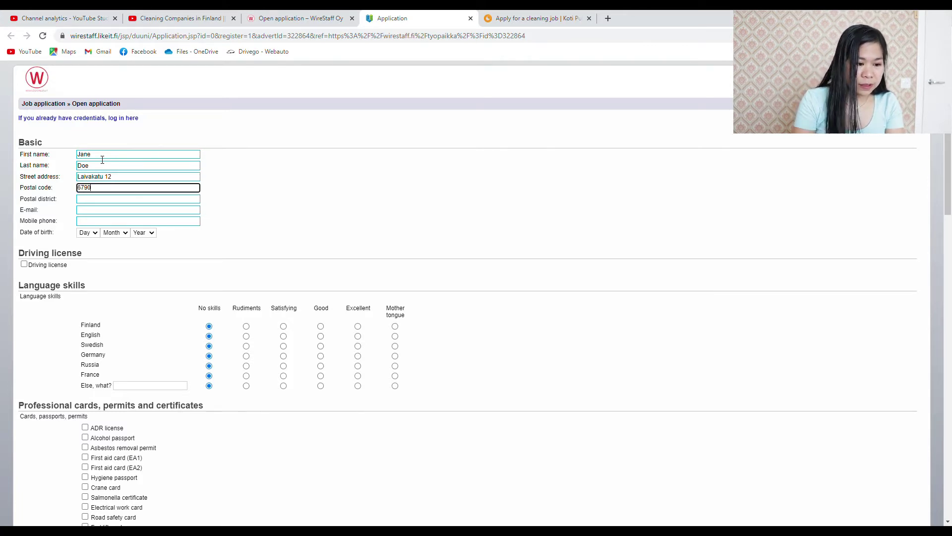
key(Tab)
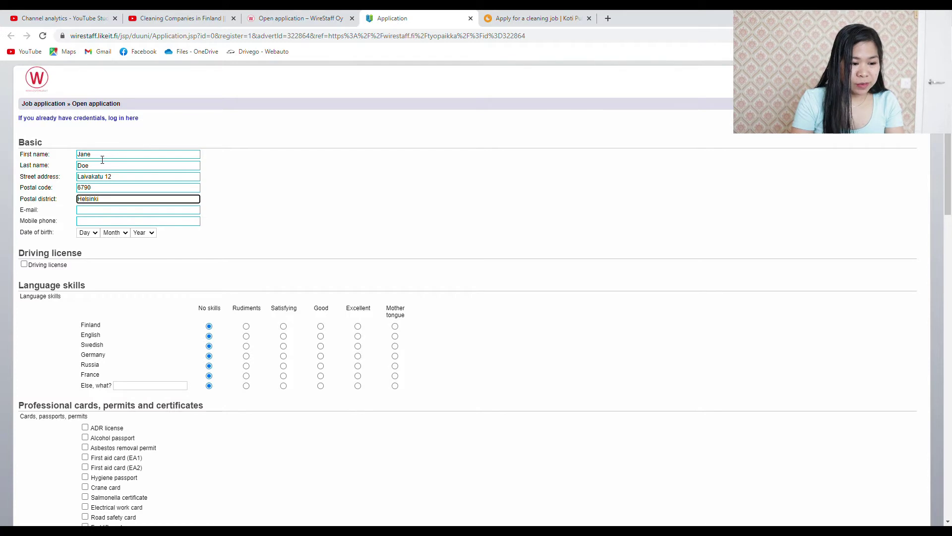
key(Tab)
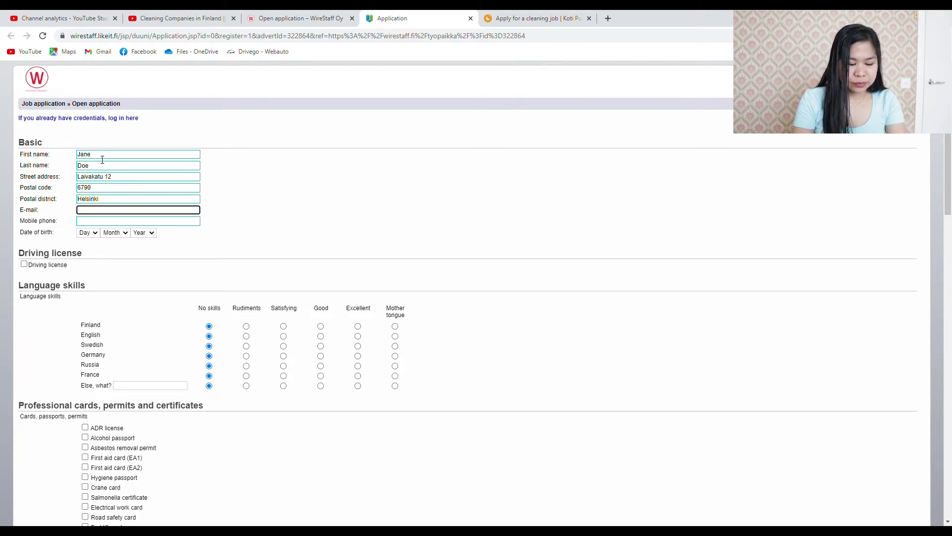
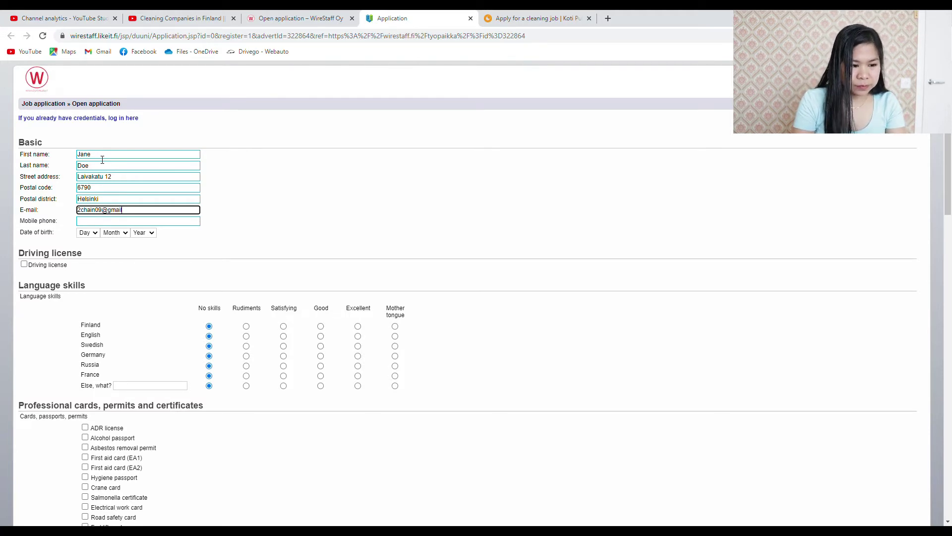
key(Tab)
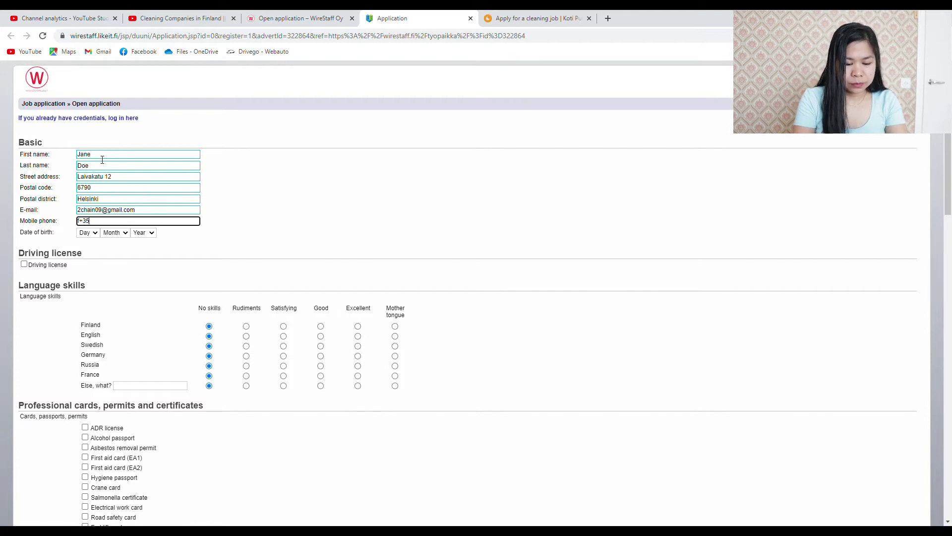
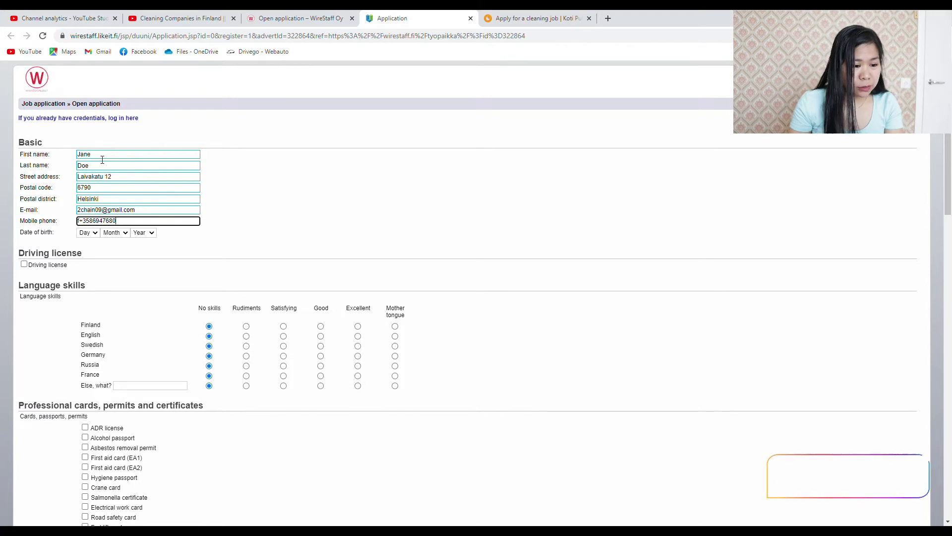
click(100, 241)
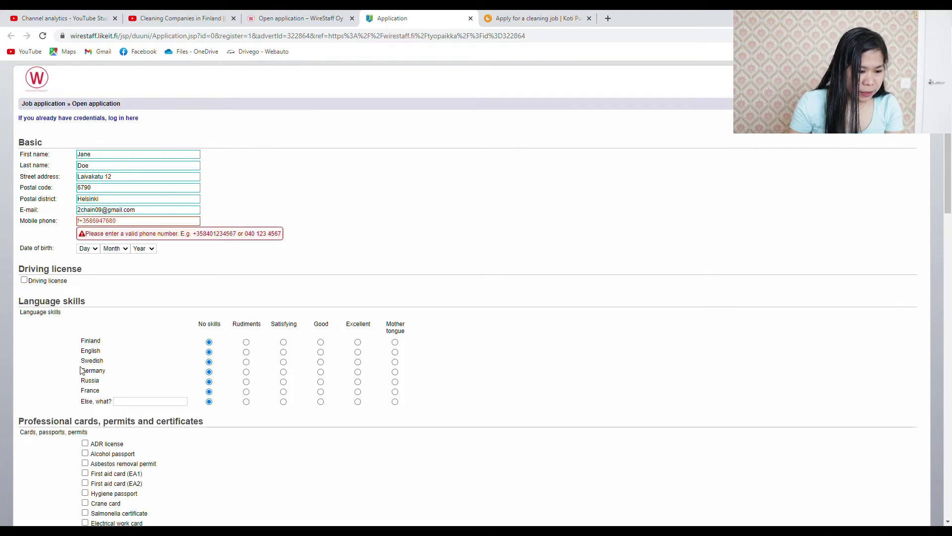
Choose the day, month and year of the date of birth
click(87, 384)
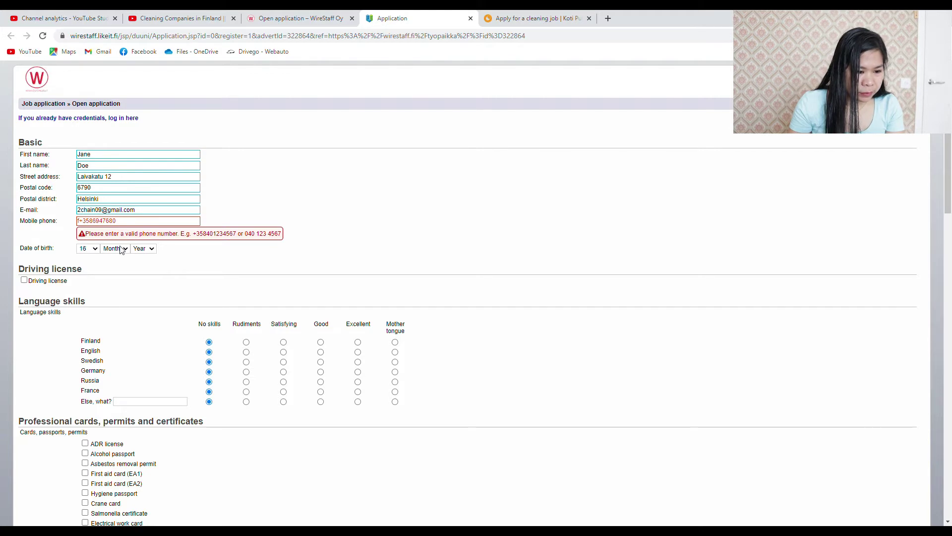
click(123, 344)
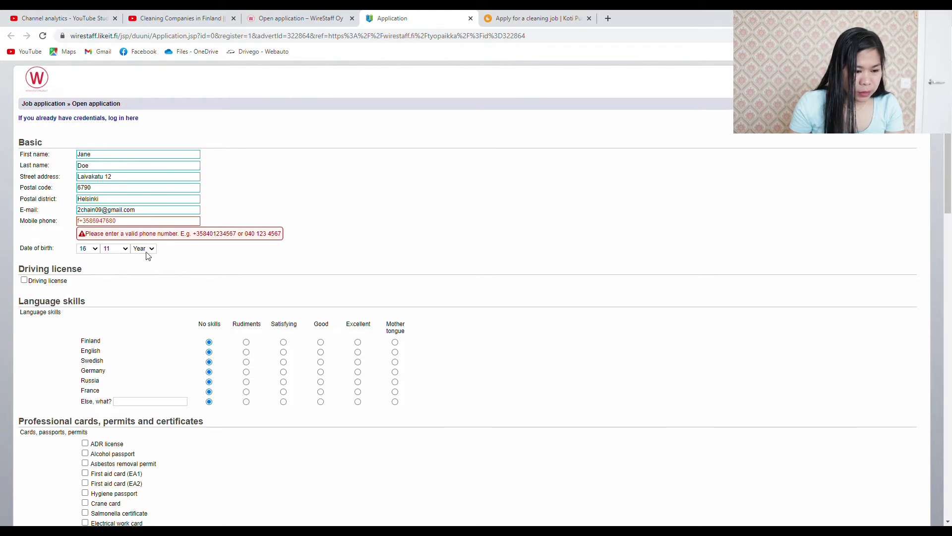
click(147, 391)
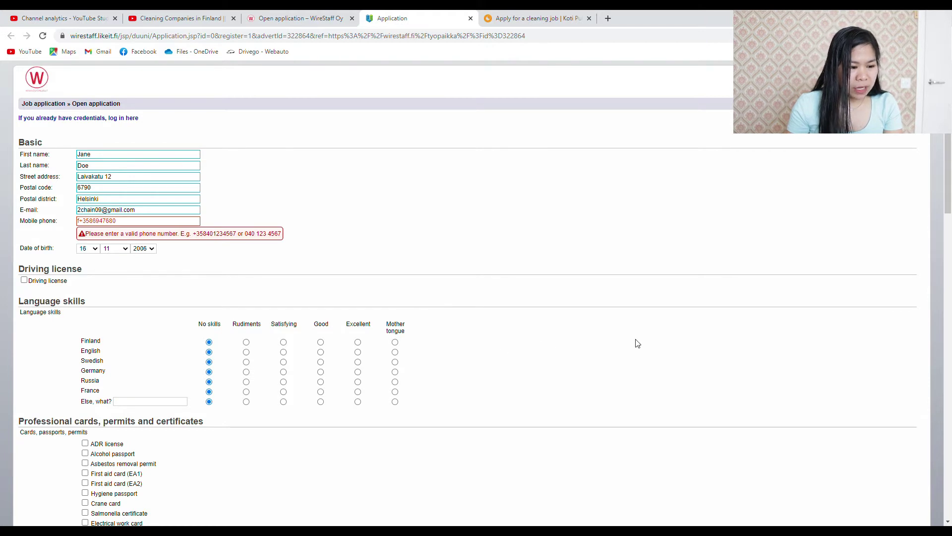
Rate English as Excellent and add Filipino as another language at Excellent level
scroll(615, 351, down, 3)
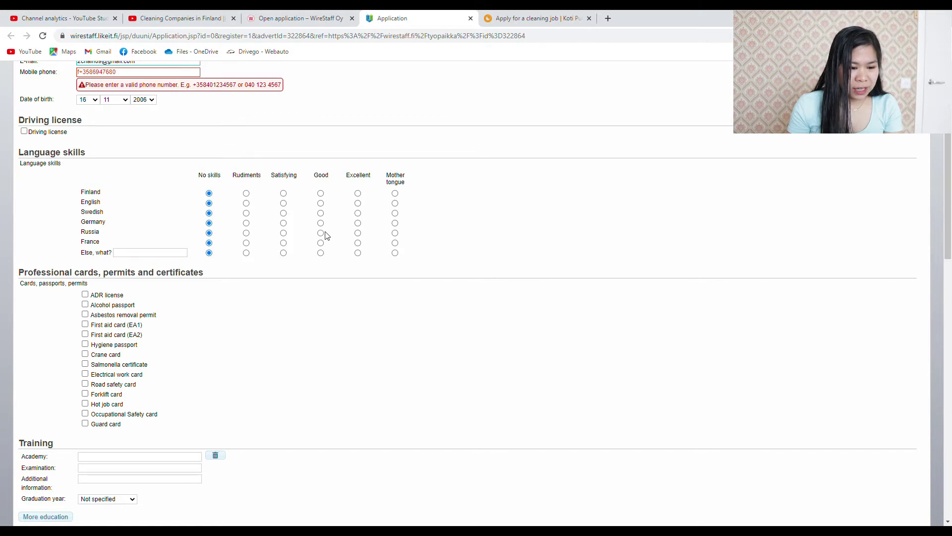
click(357, 203)
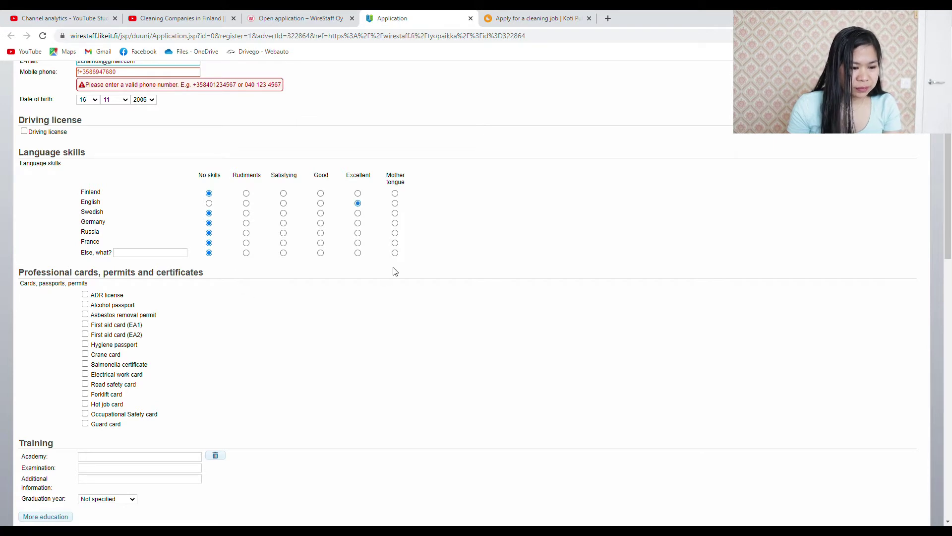
click(143, 255)
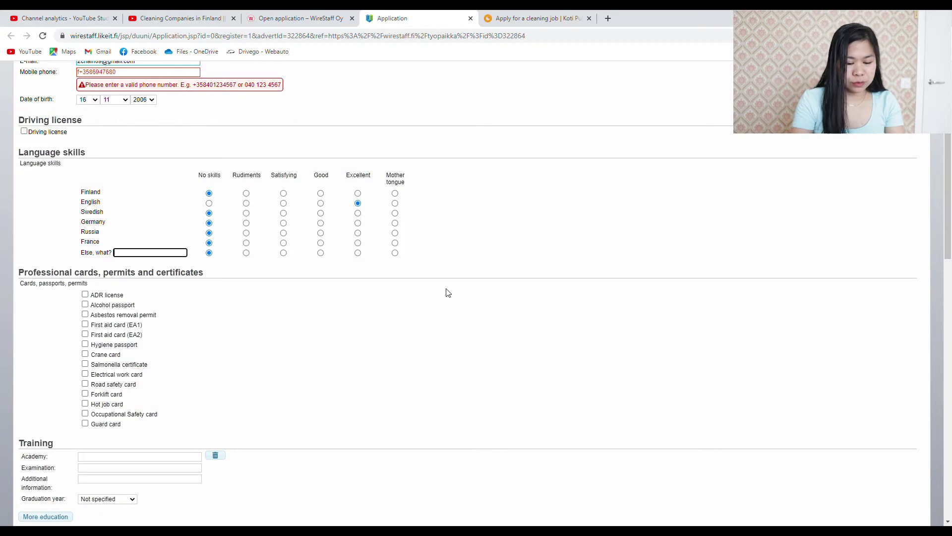
text(Filipino)
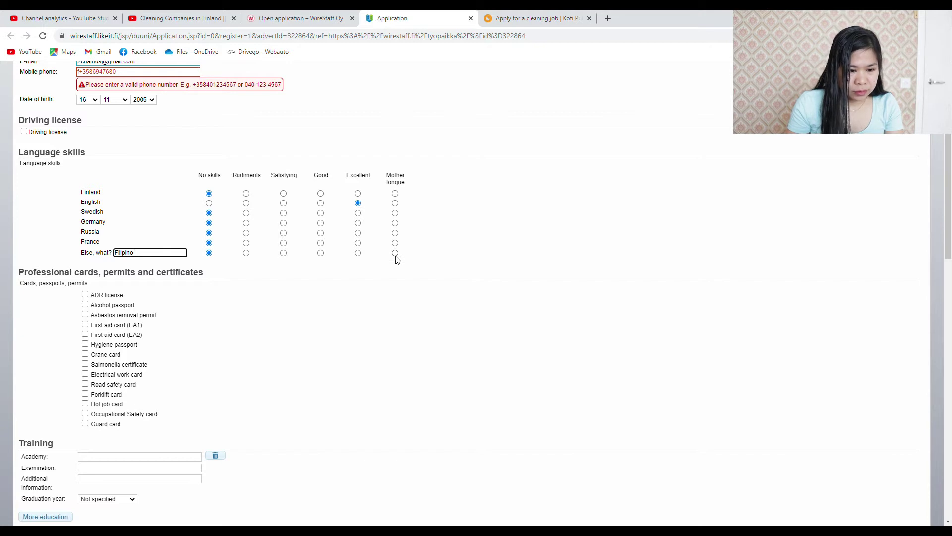
click(358, 254)
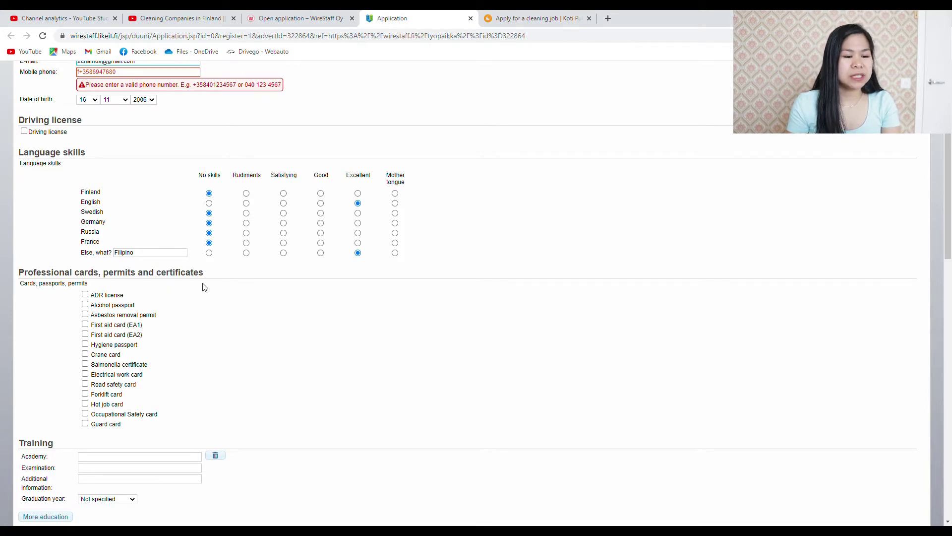
Tick Hygiene passport and First aid card (EA1) under professional cards and certificates
scroll(263, 297, down, 2)
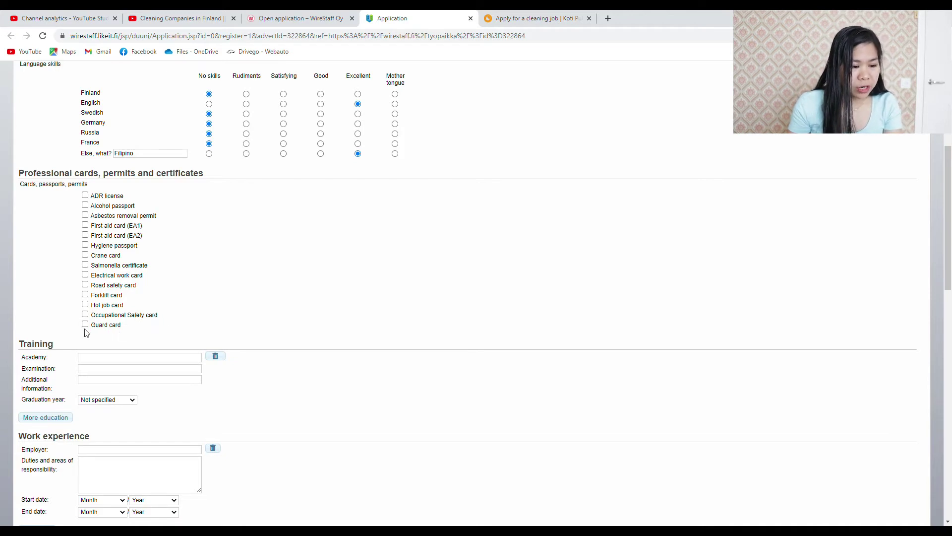
scroll(443, 240, down, 2)
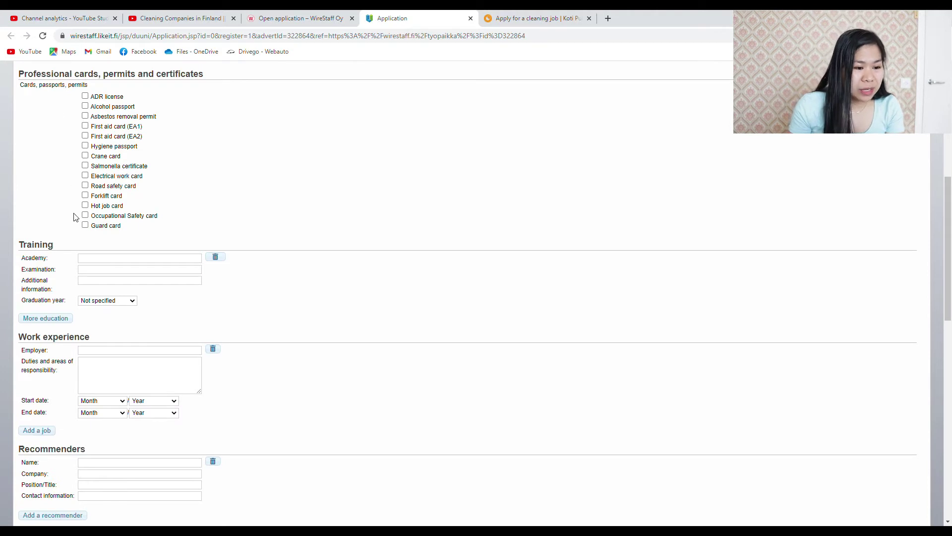
click(85, 145)
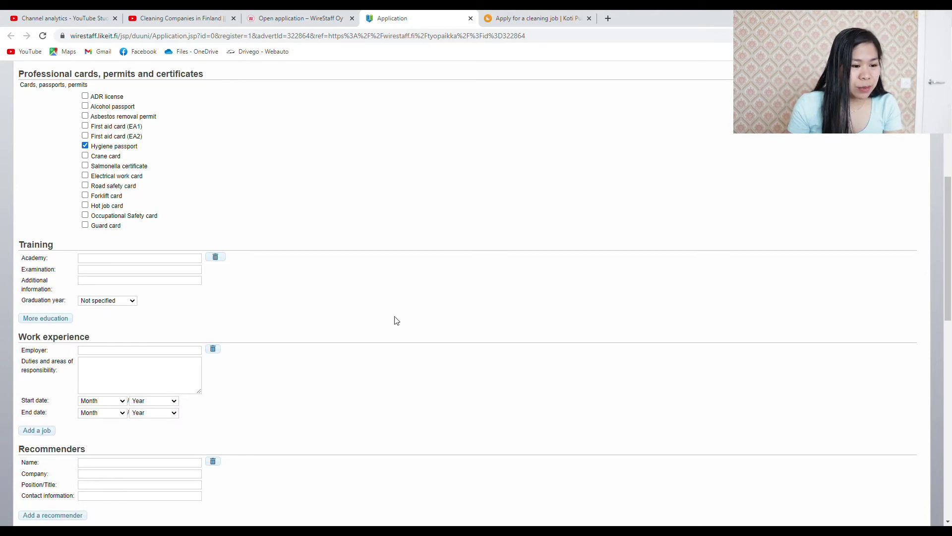
click(85, 126)
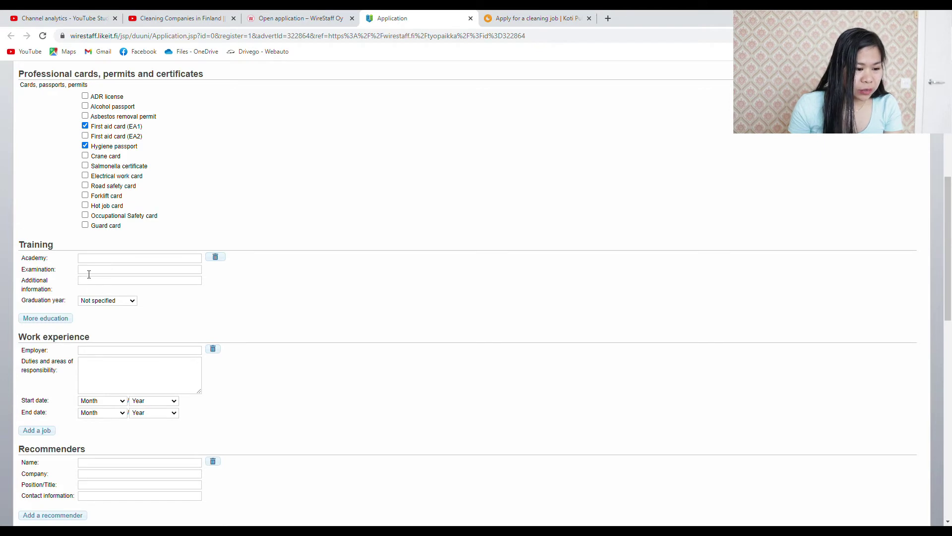
Go through the Training academy and examination fields, then add a second education block
click(98, 259)
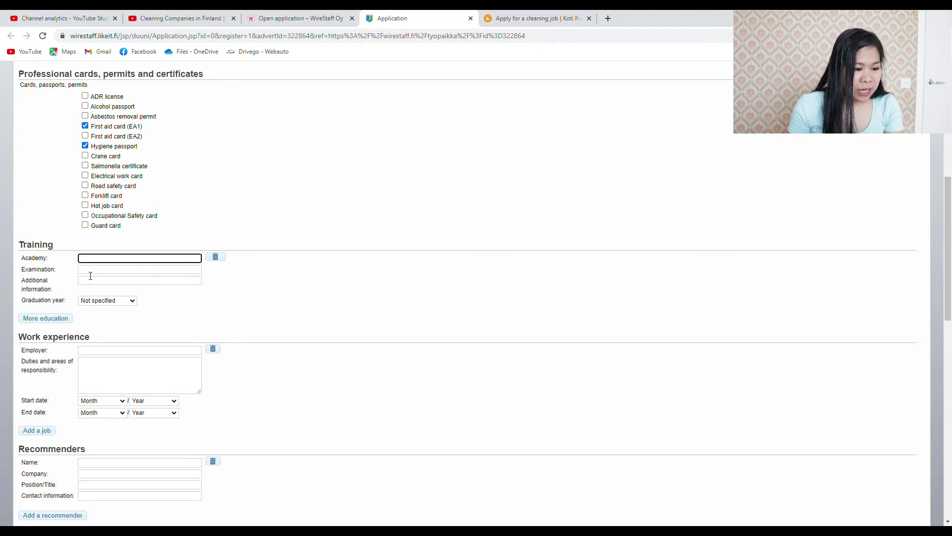
click(93, 273)
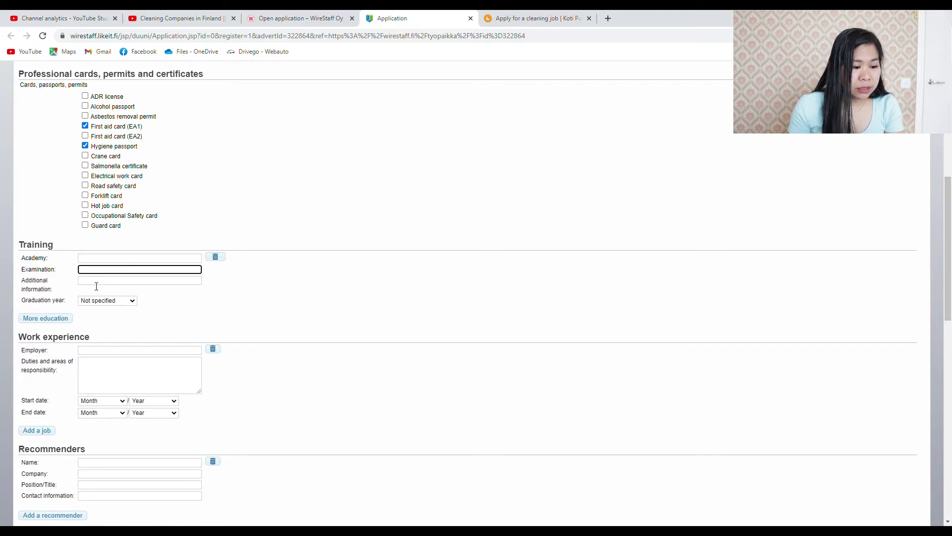
click(128, 302)
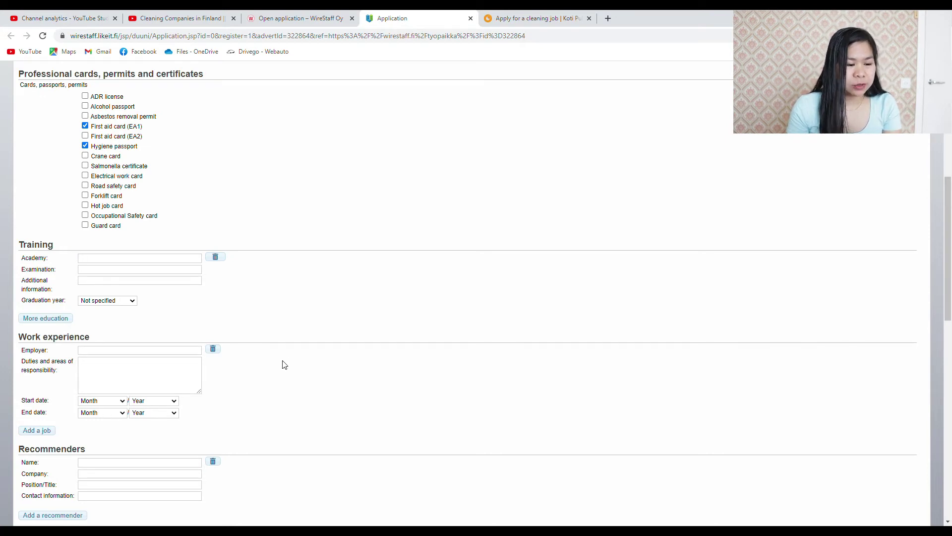
click(33, 319)
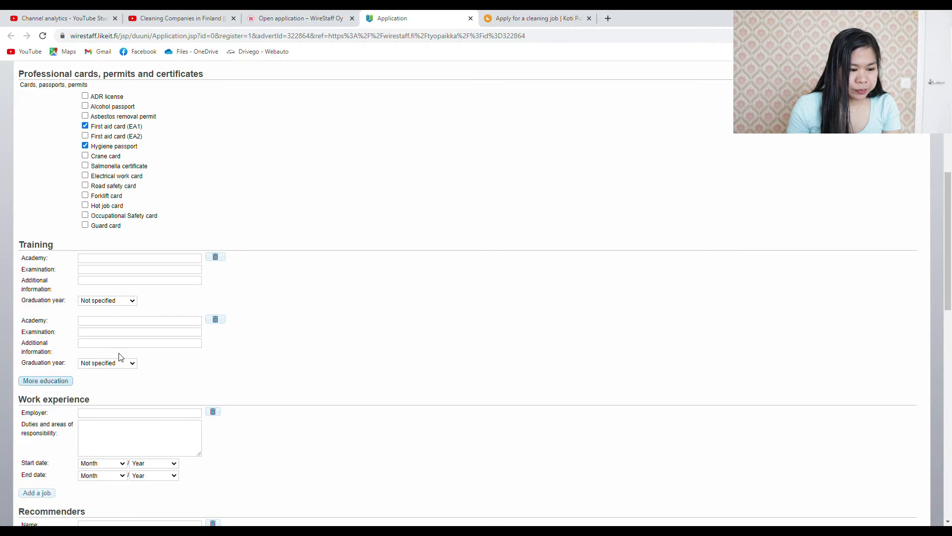
scroll(264, 343, down, 1)
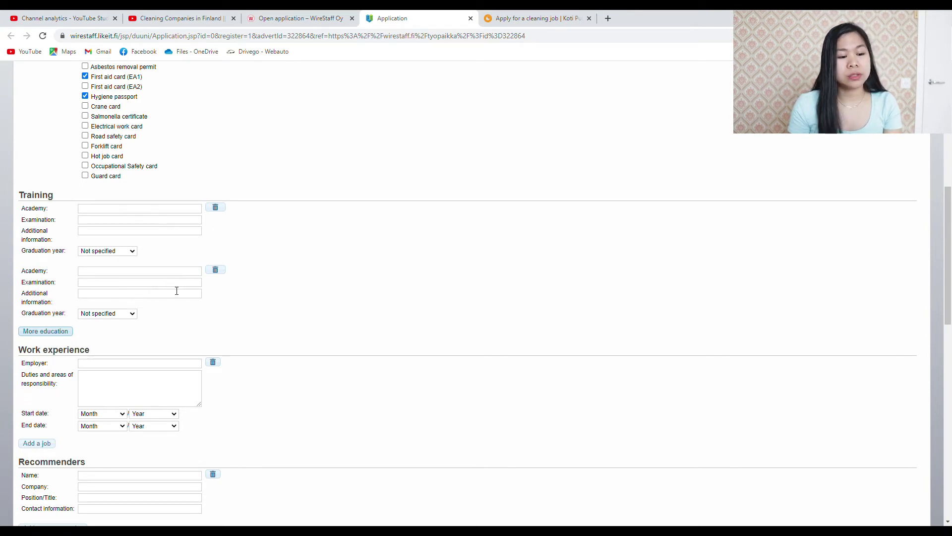
scroll(261, 312, down, 3)
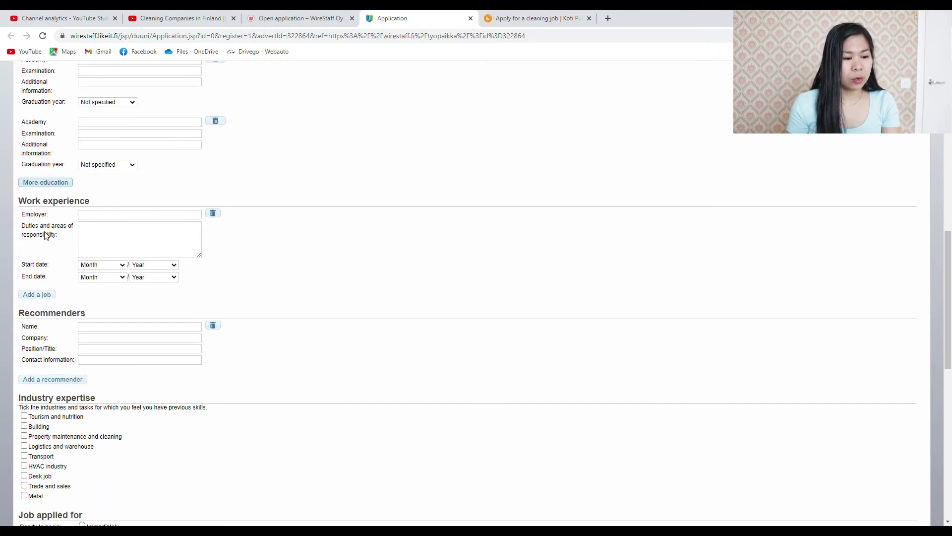
click(107, 215)
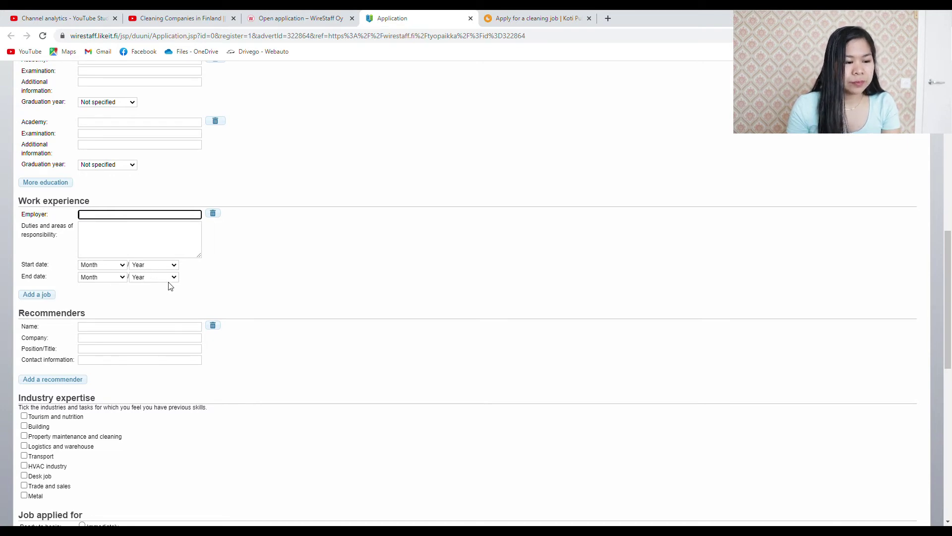
scroll(233, 245, down, 1)
scroll(234, 245, down, 2)
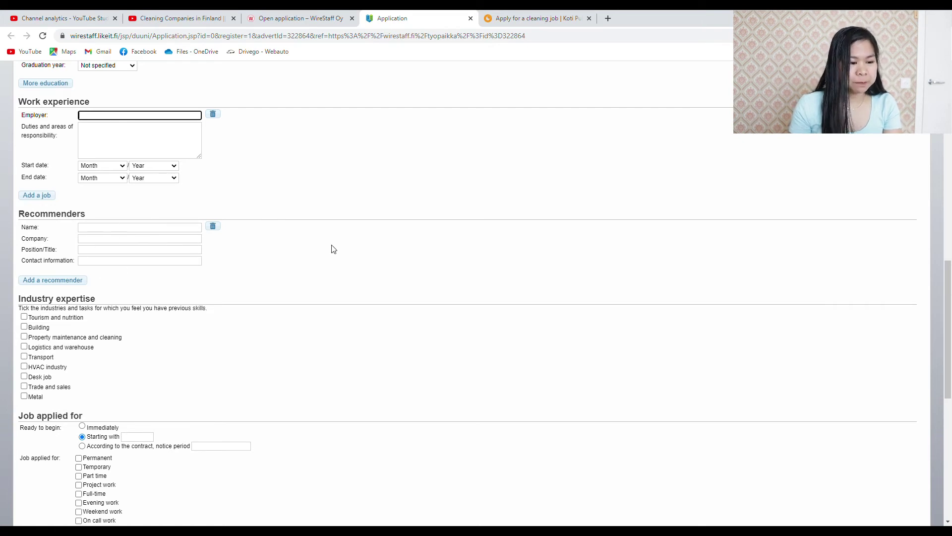
scroll(355, 255, down, 4)
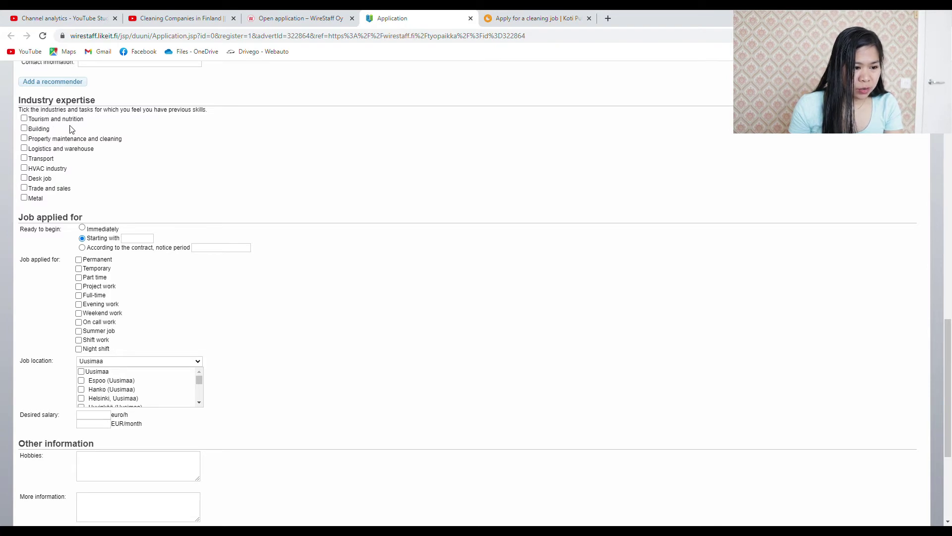
click(24, 148)
Untick Logistics and warehouse expertise and set the start to According to the contract
click(23, 148)
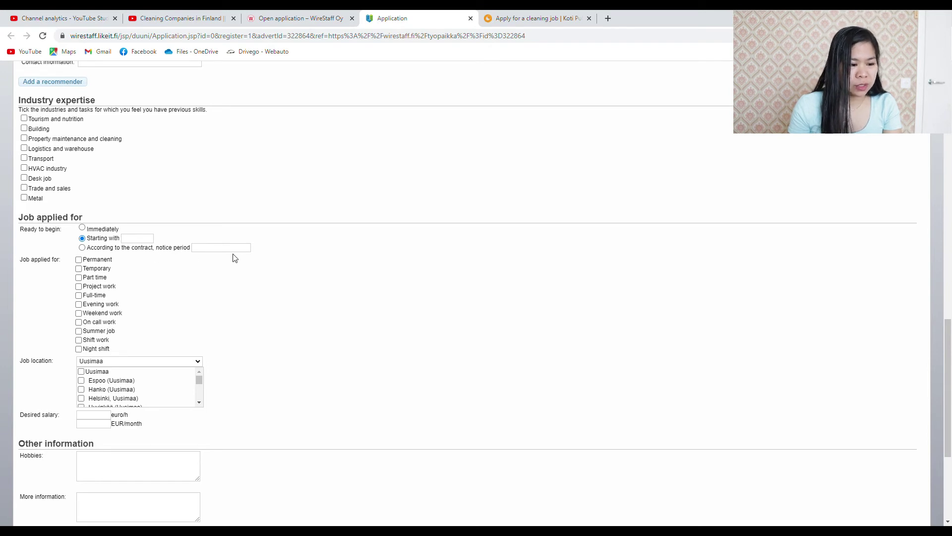
click(82, 248)
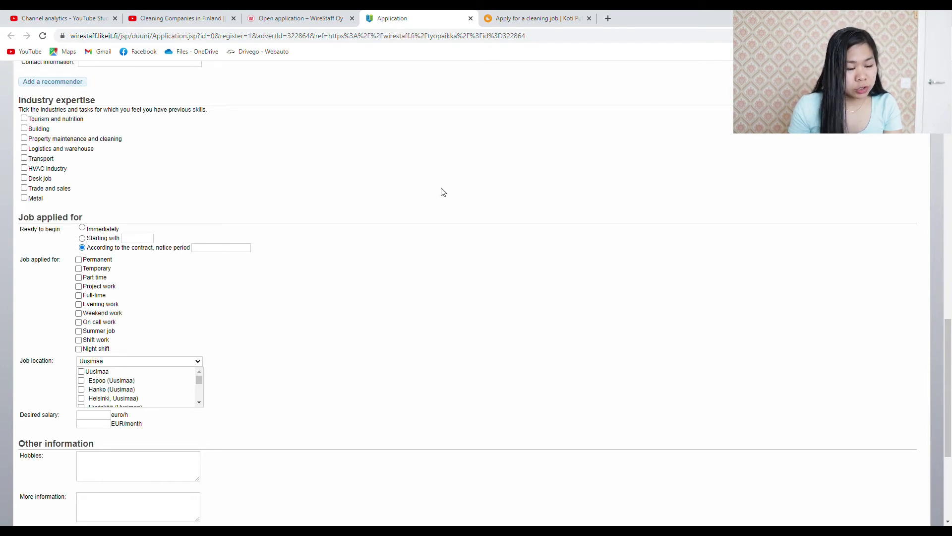
click(230, 250)
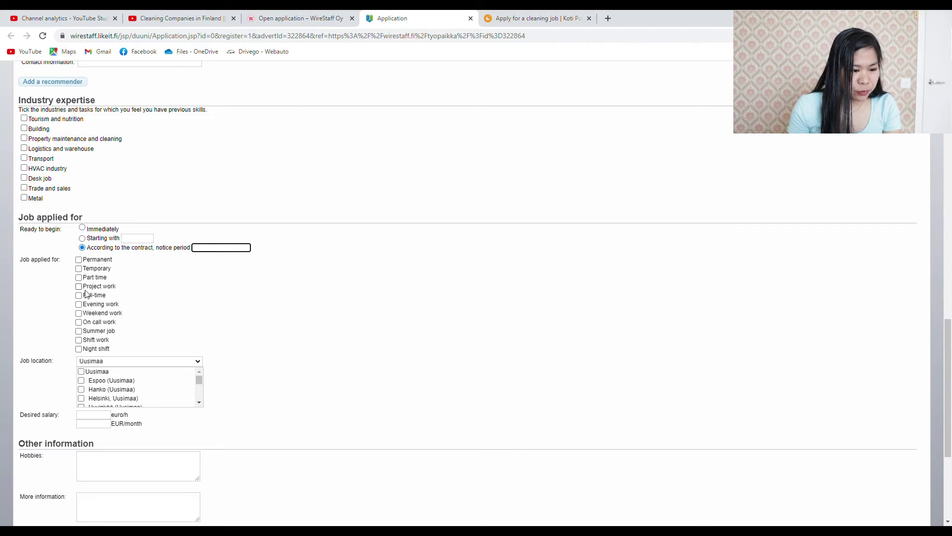
Tick Full-time and Permanent as the kinds of job applied for
click(78, 295)
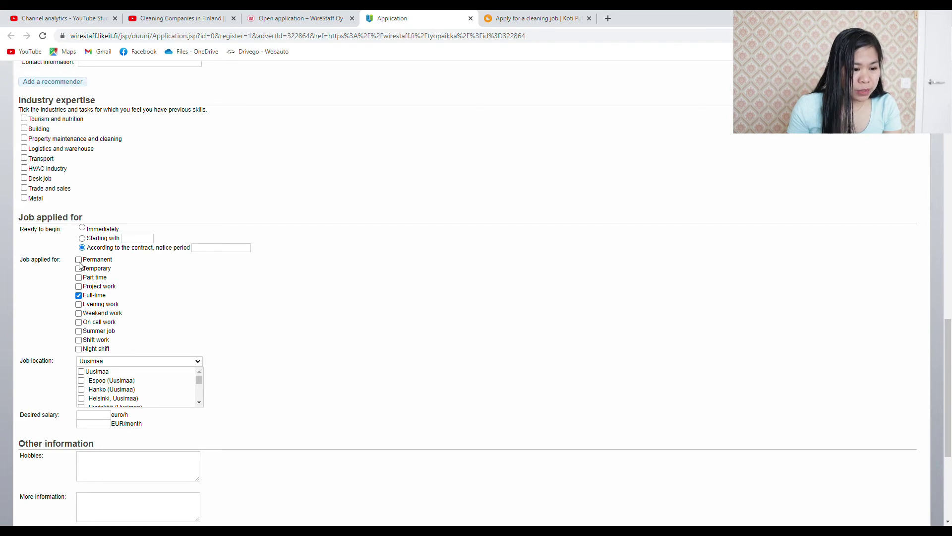
click(79, 259)
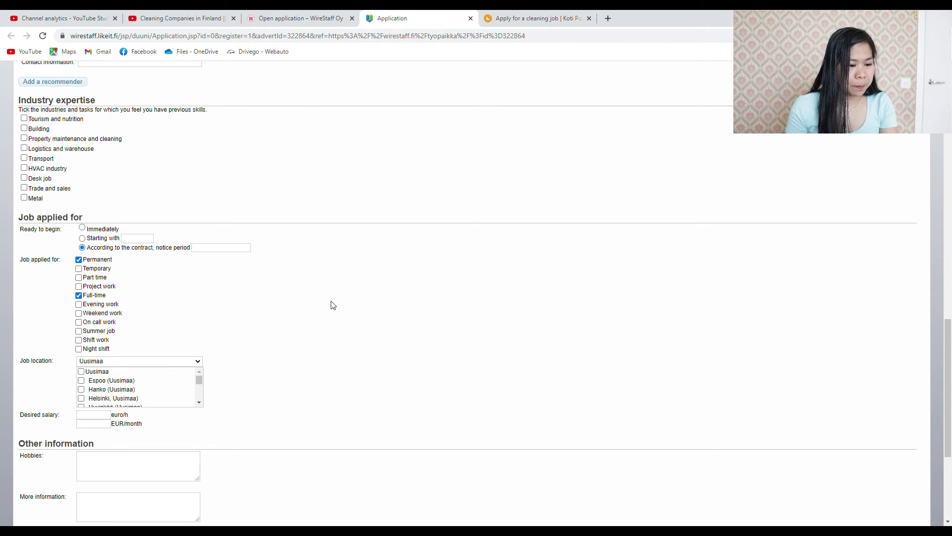
scroll(332, 304, down, 2)
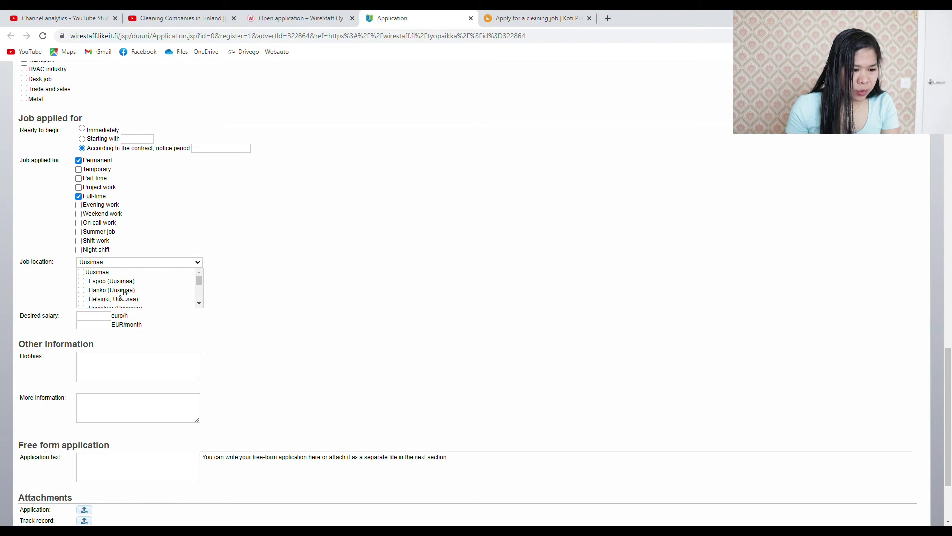
Tick Helsinki, Uusimaa and Espoo (Uusimaa) as job locations and enter 11.24 euro/h
scroll(125, 293, down, 1)
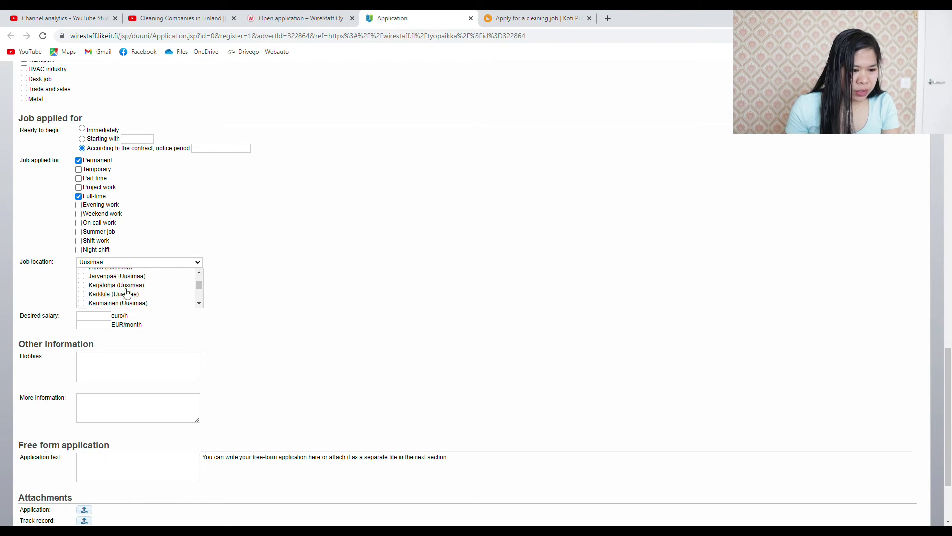
click(199, 273)
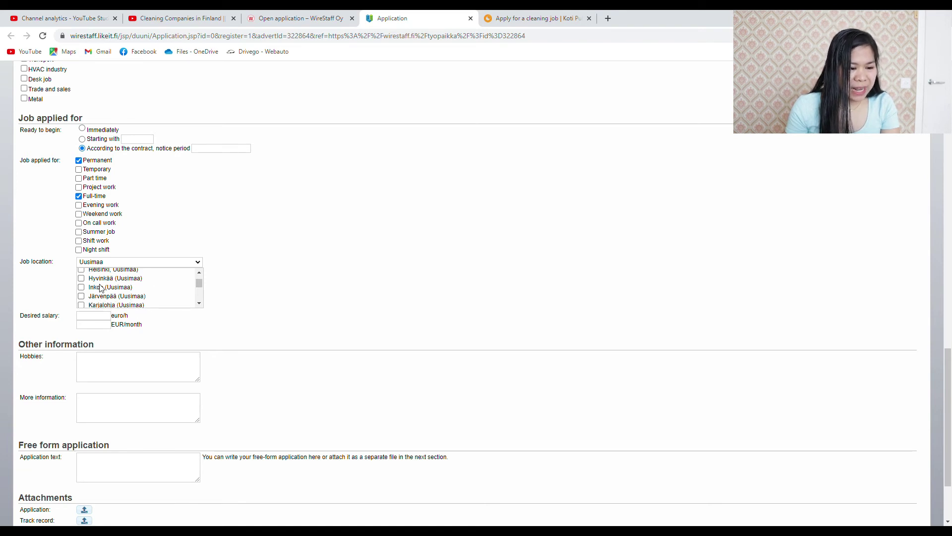
scroll(192, 288, up, 2)
click(82, 273)
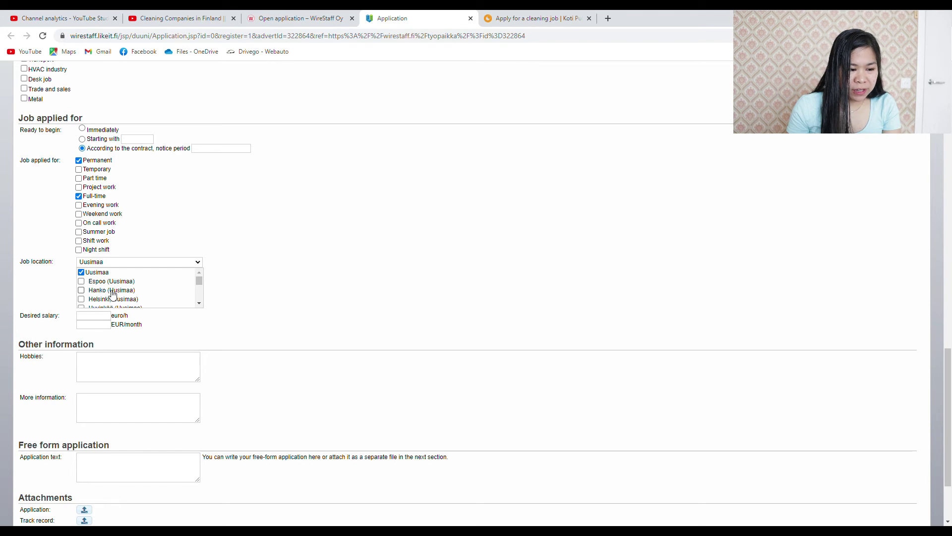
click(81, 274)
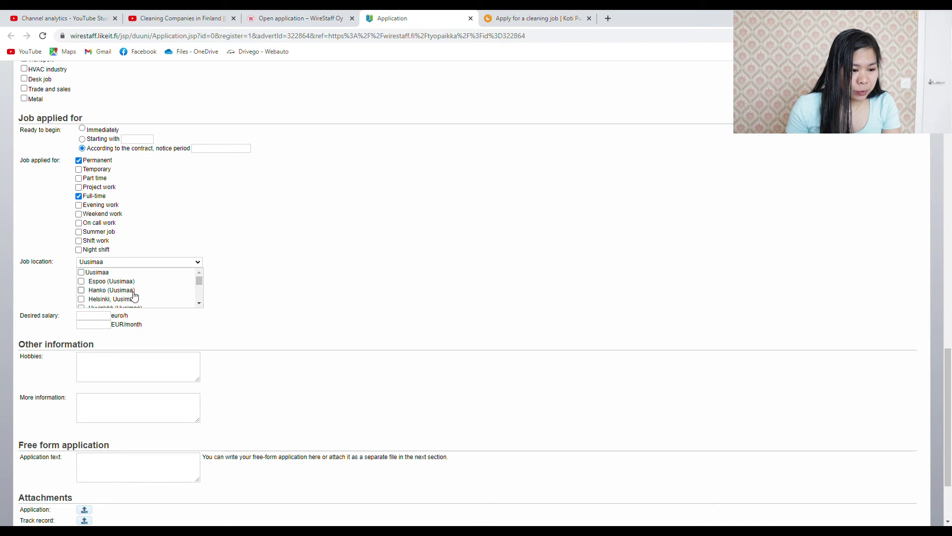
click(82, 299)
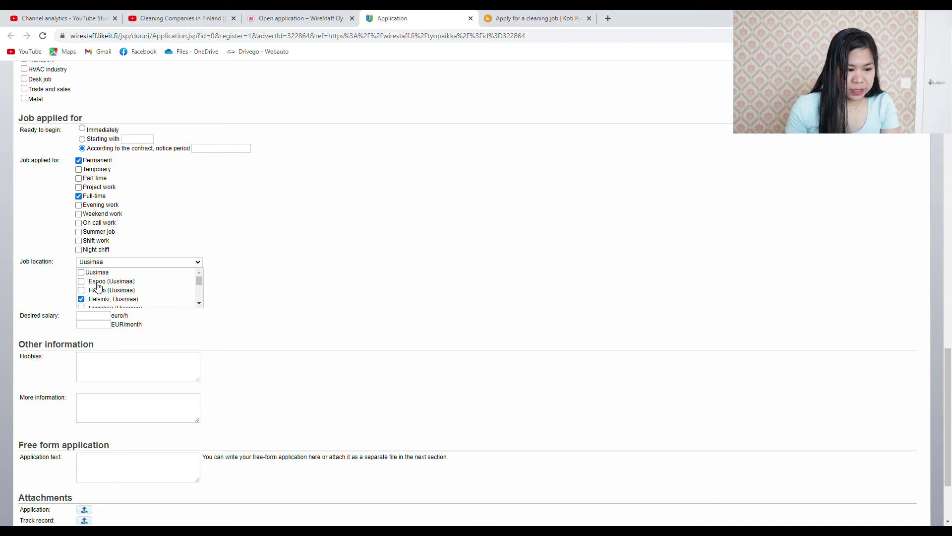
click(89, 282)
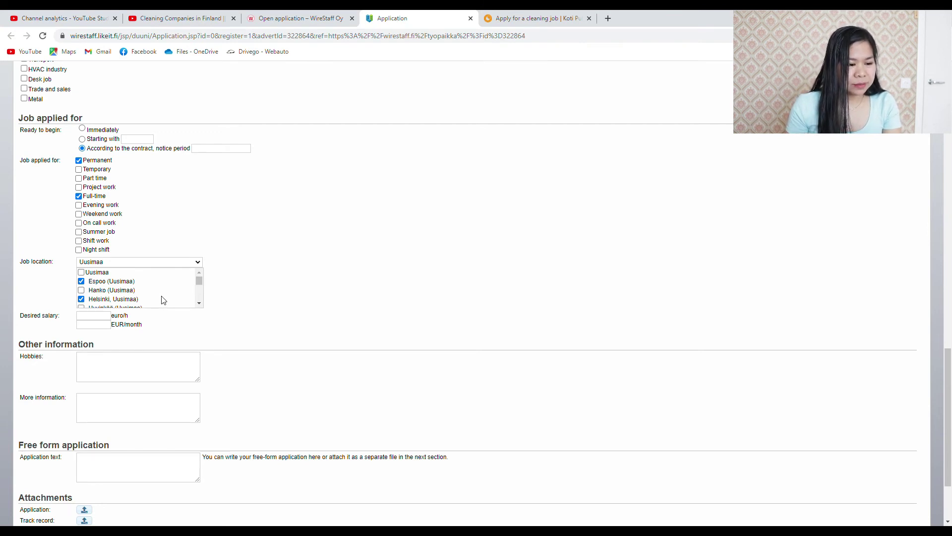
click(94, 315)
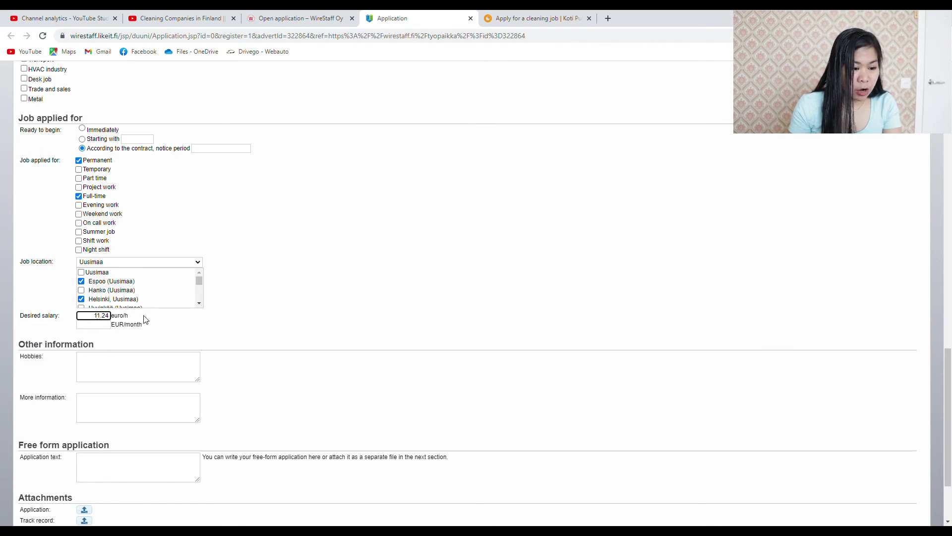
click(99, 327)
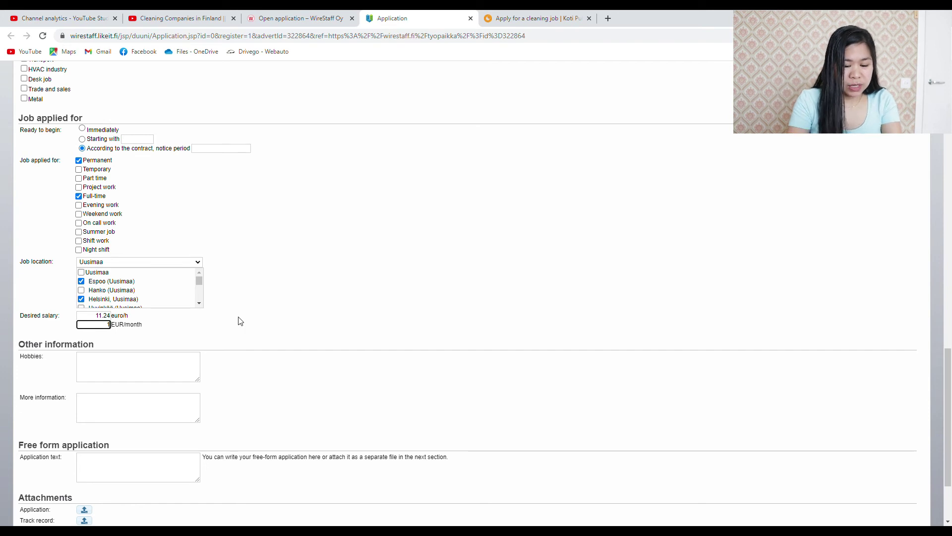
Enter 1800 EUR/month as the desired monthly salary and scroll down to Attachments
text(1800)
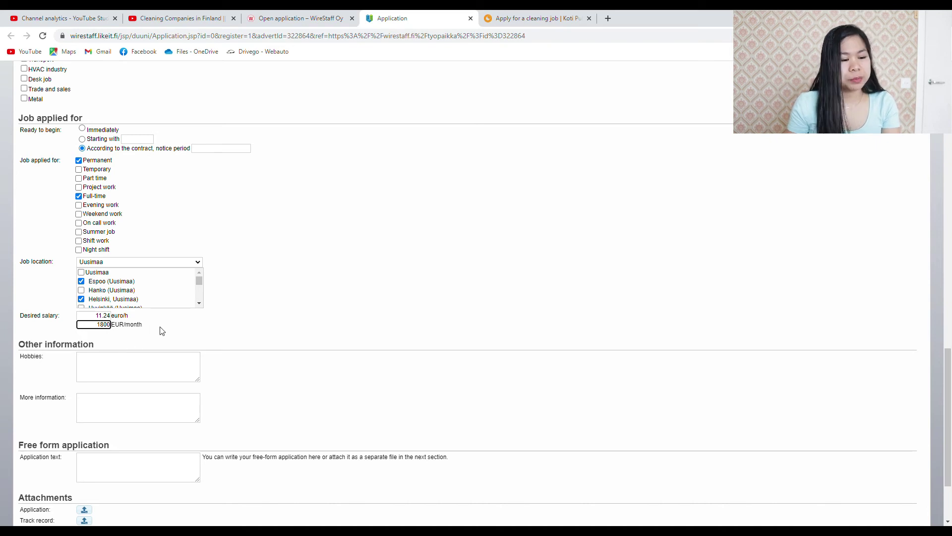
scroll(306, 347, down, 2)
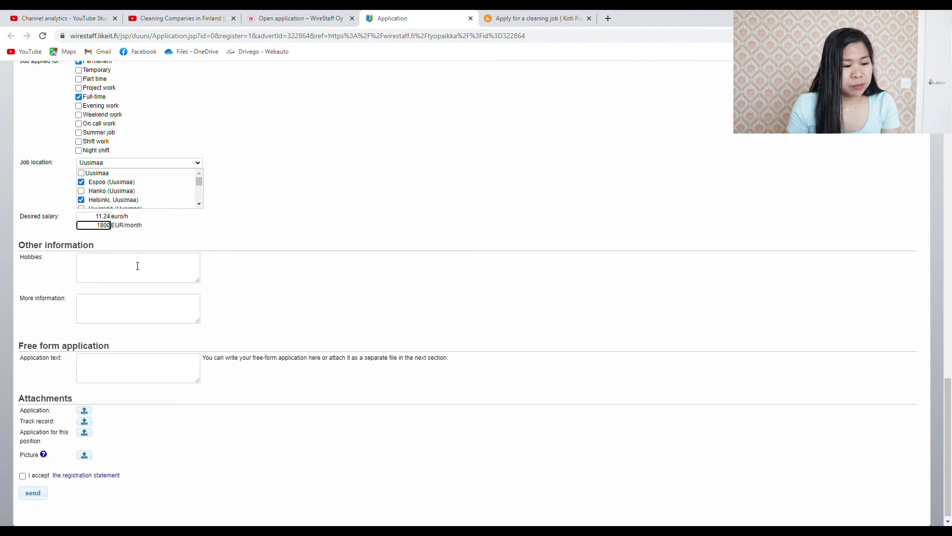
click(92, 309)
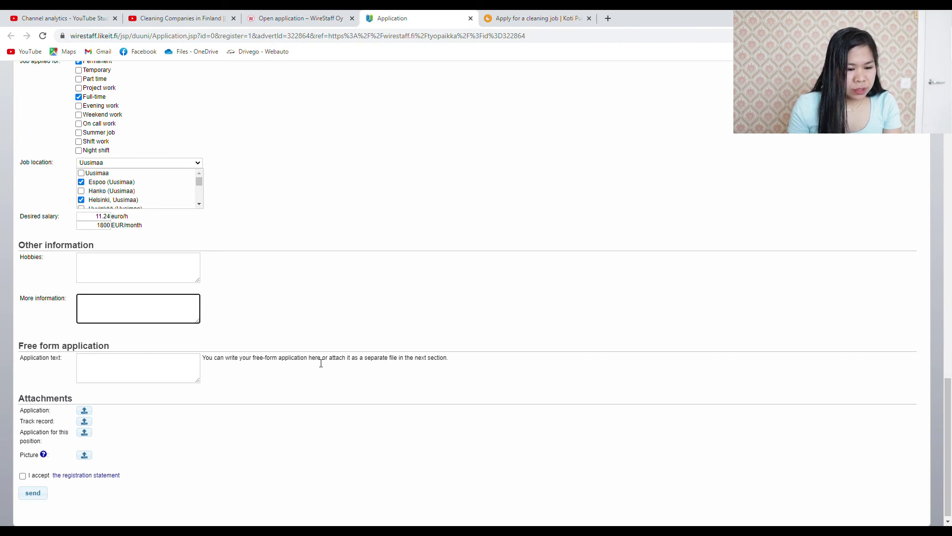
Check the application text and attachment upload, then tick 'I accept the registration statement'
click(103, 371)
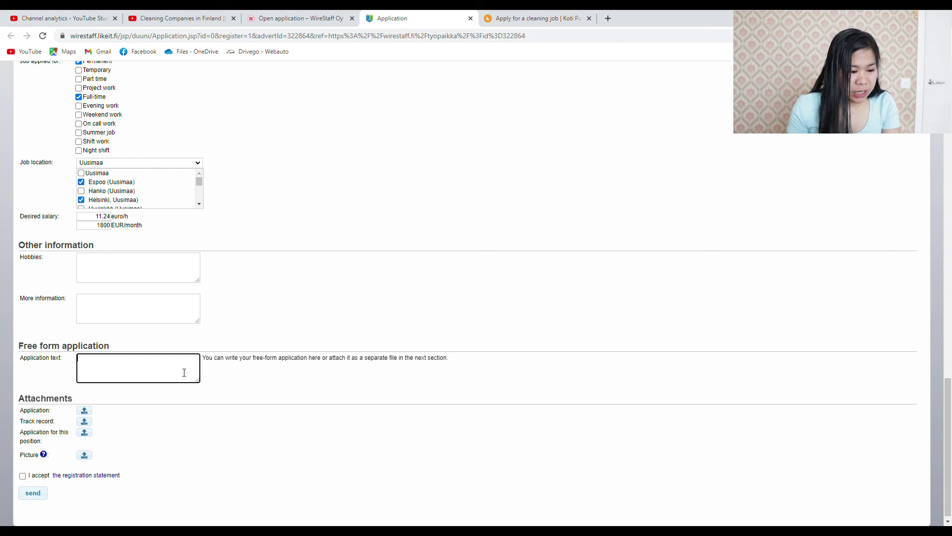
scroll(180, 399, down, 1)
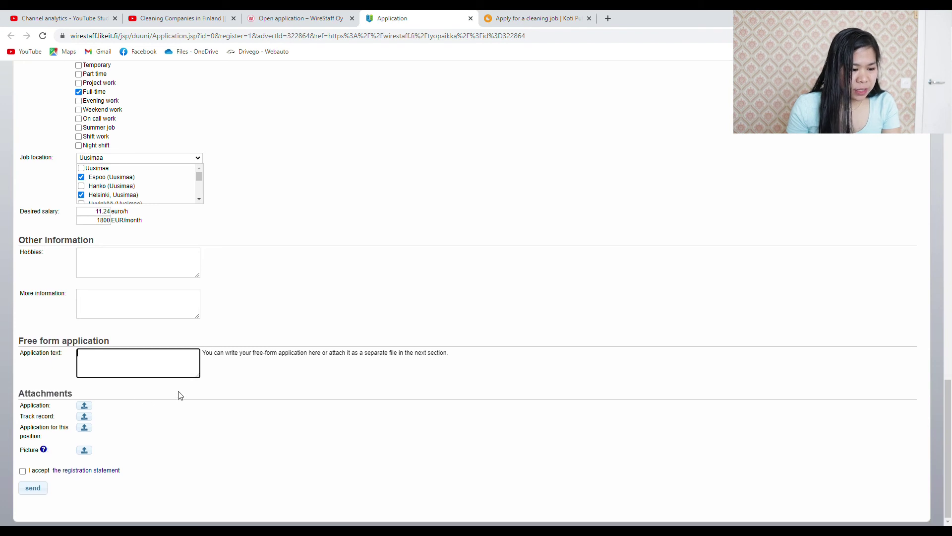
click(87, 408)
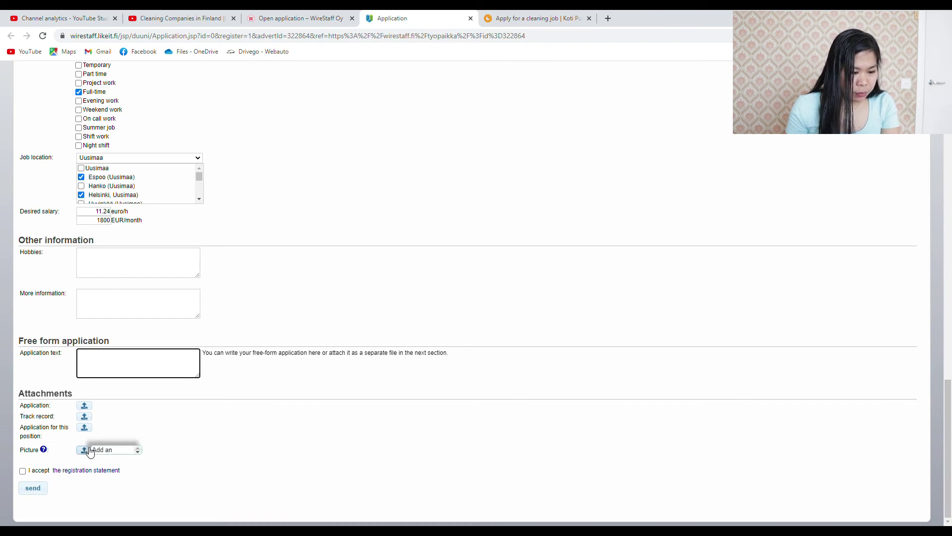
mouse_move(43, 451)
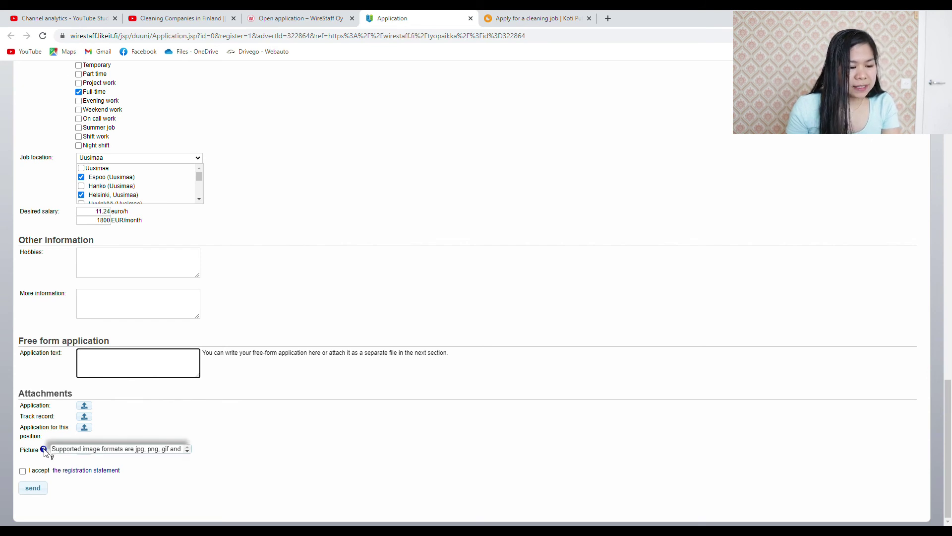
click(23, 471)
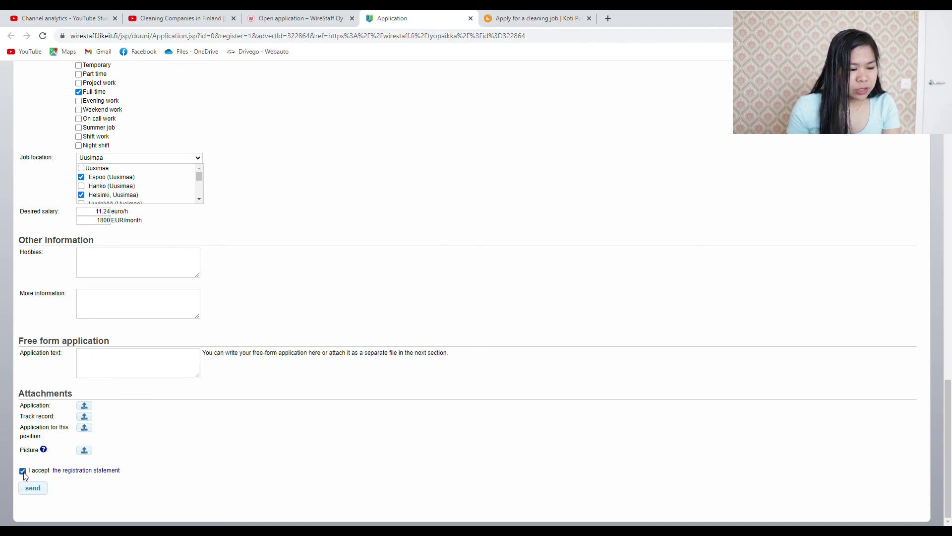